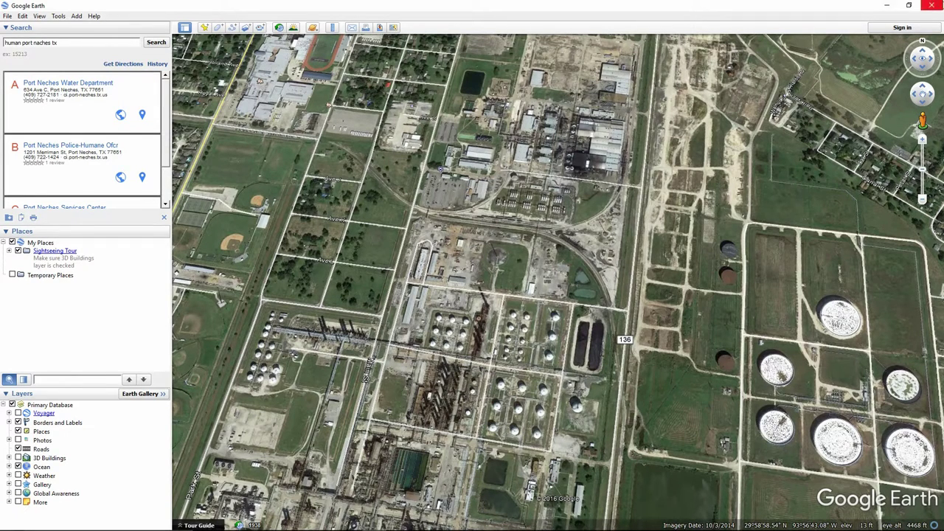
left_click(889, 8)
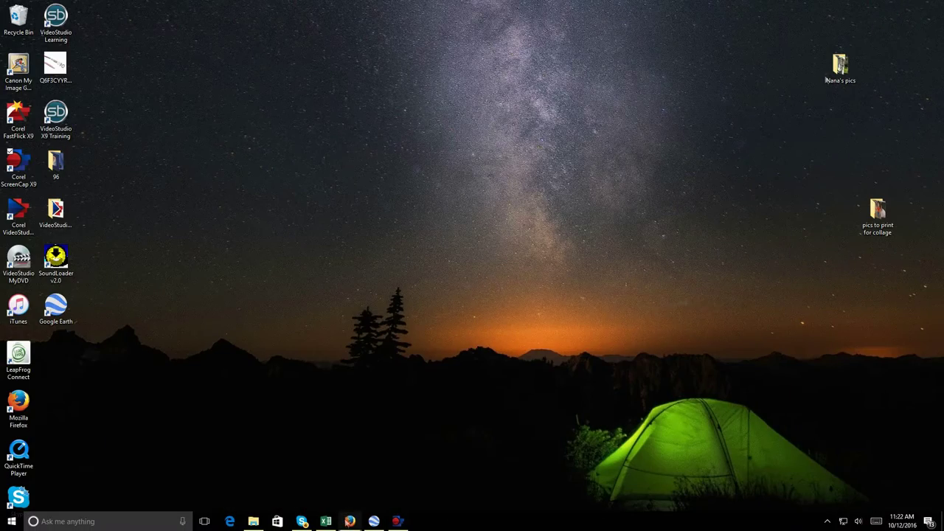
mouse_move(354, 521)
left_click(394, 444)
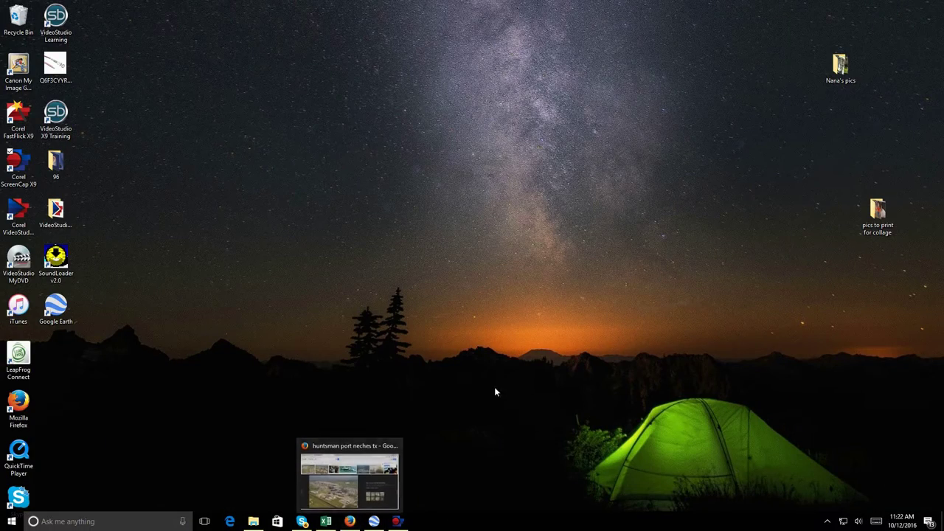
left_click(327, 522)
scroll(297, 371, "up", 8)
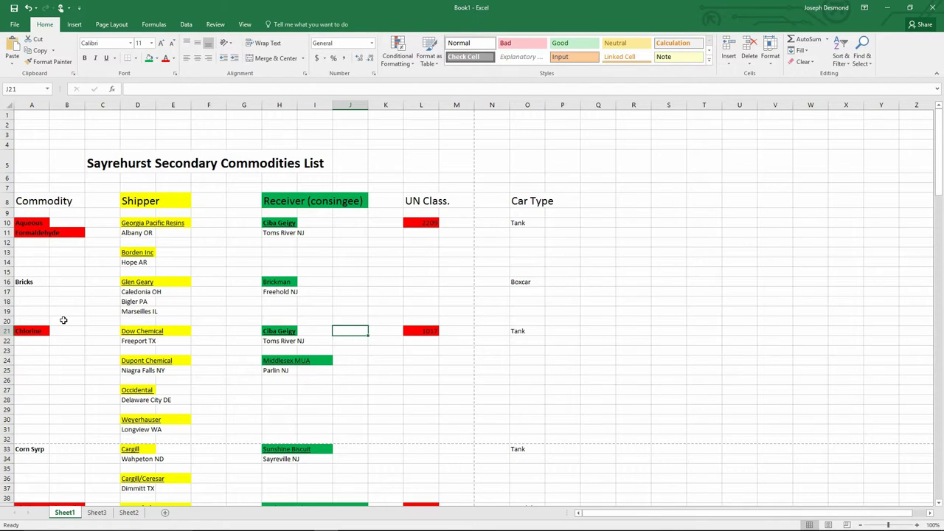
scroll(63, 320, "down", 3)
scroll(64, 320, "down", 2)
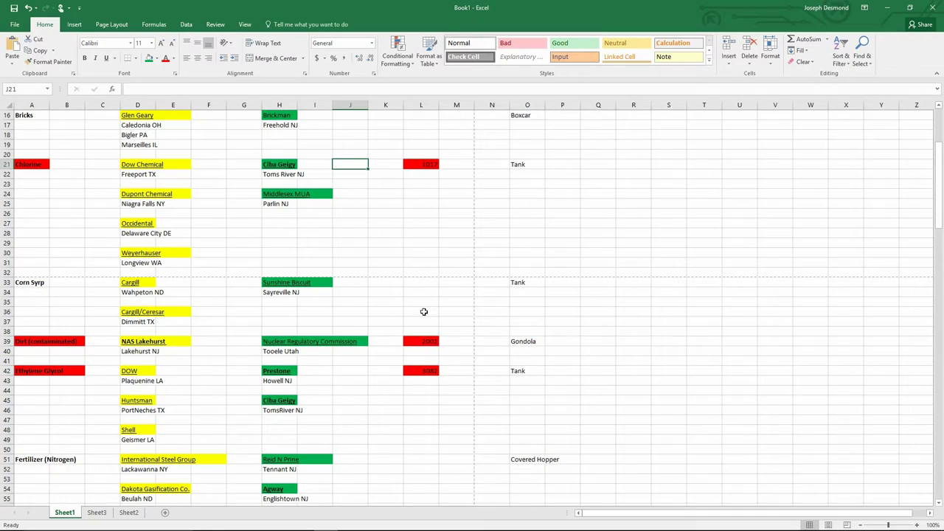
Step: Back in Firefox, search 'dot response guide book' in a new tab and open the 2012 ERG PDF result
left_click(887, 8)
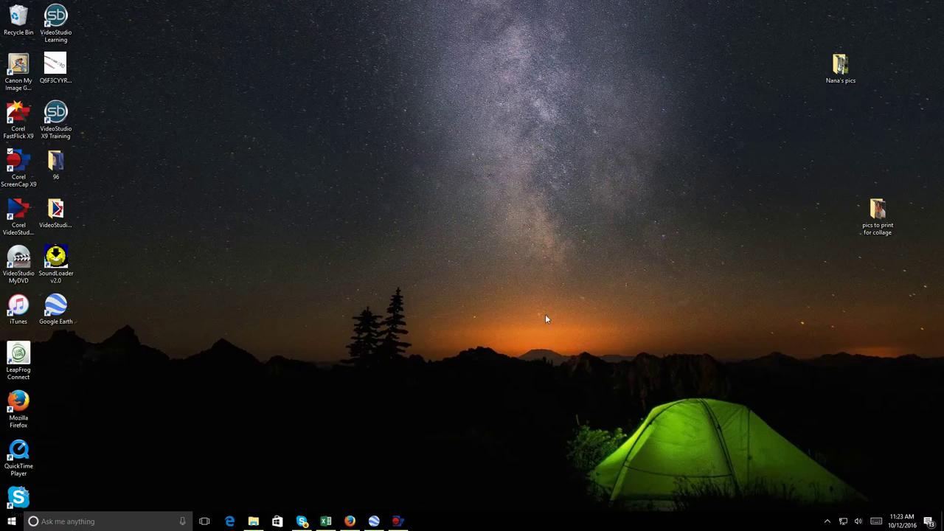
left_click(350, 521)
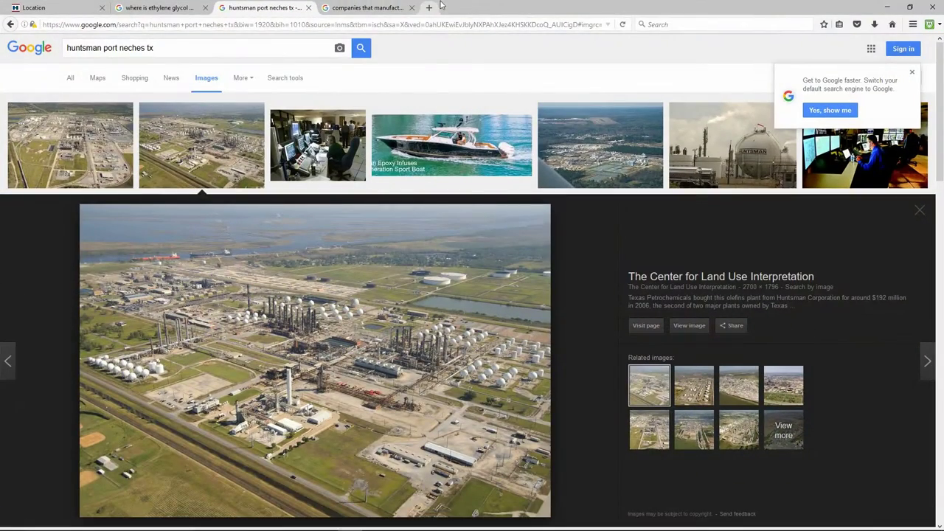
left_click(428, 7)
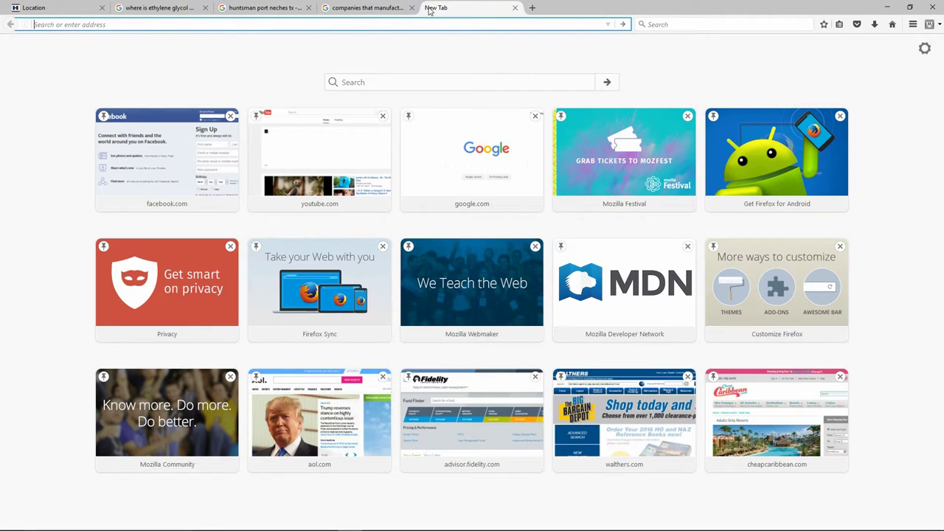
left_click(363, 83)
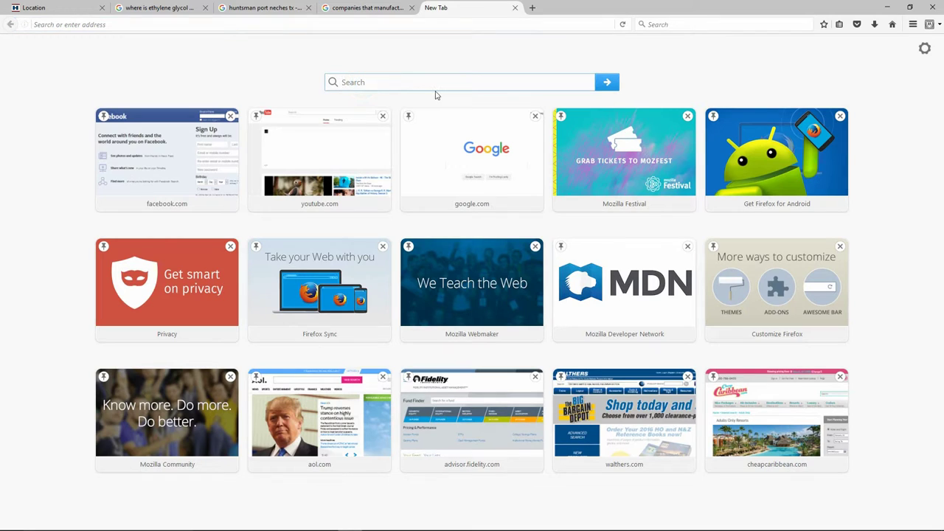
type("dot ")
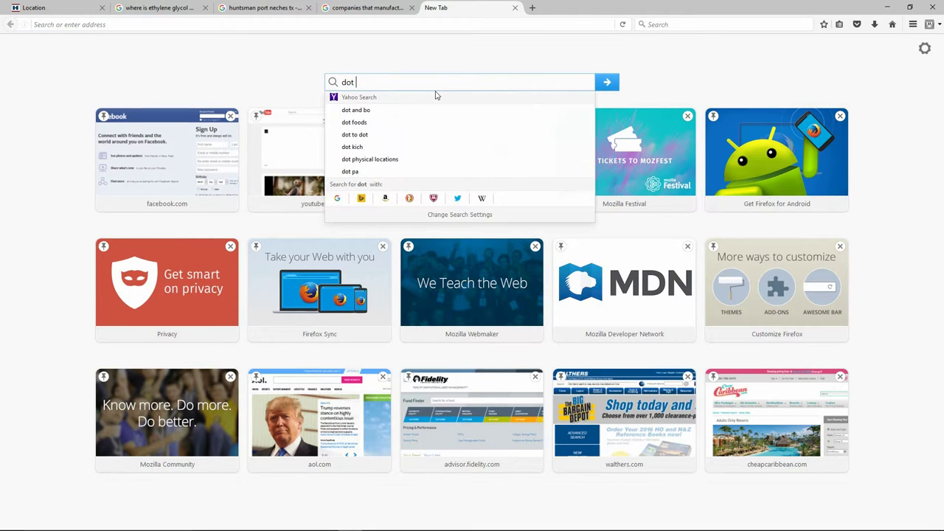
type("response ")
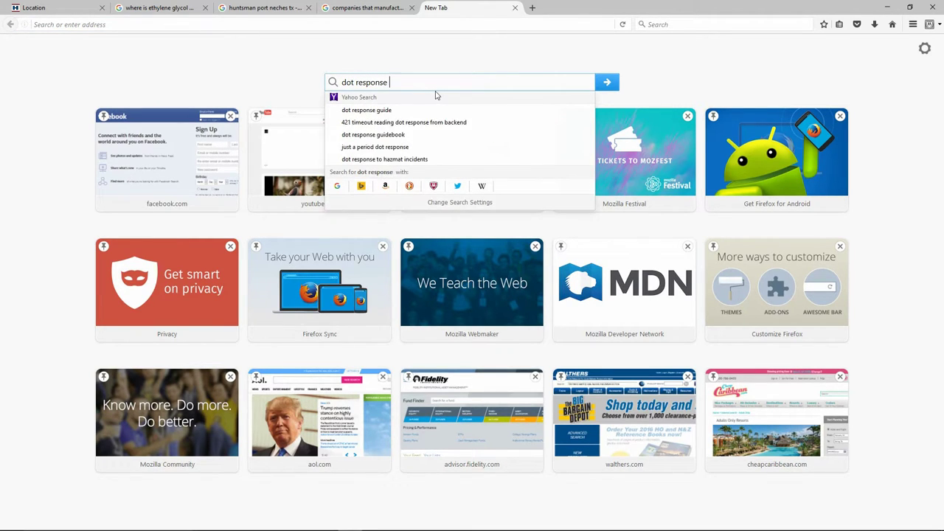
type("guide book")
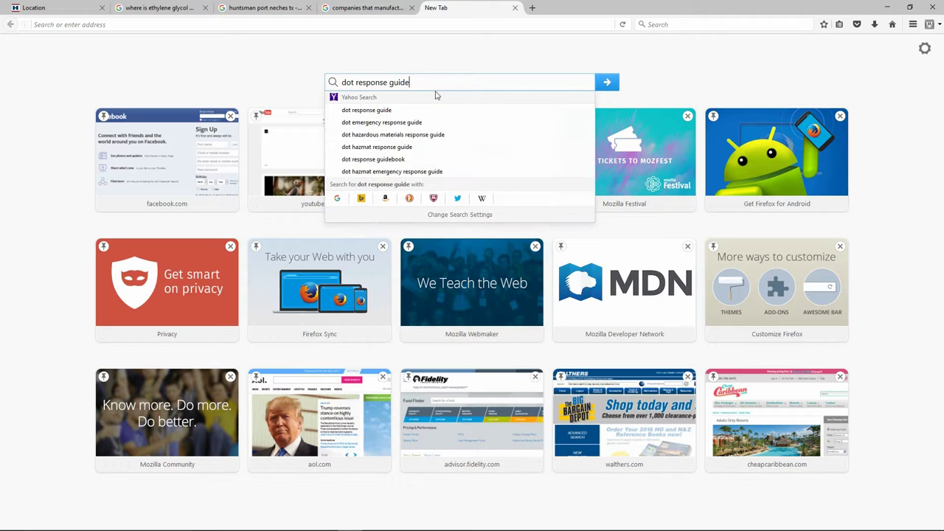
key("Return")
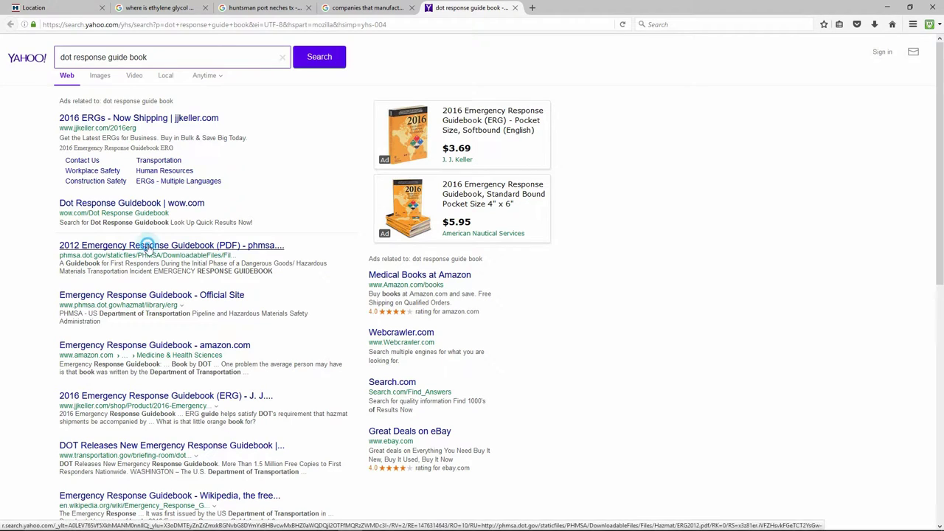
left_click(148, 246)
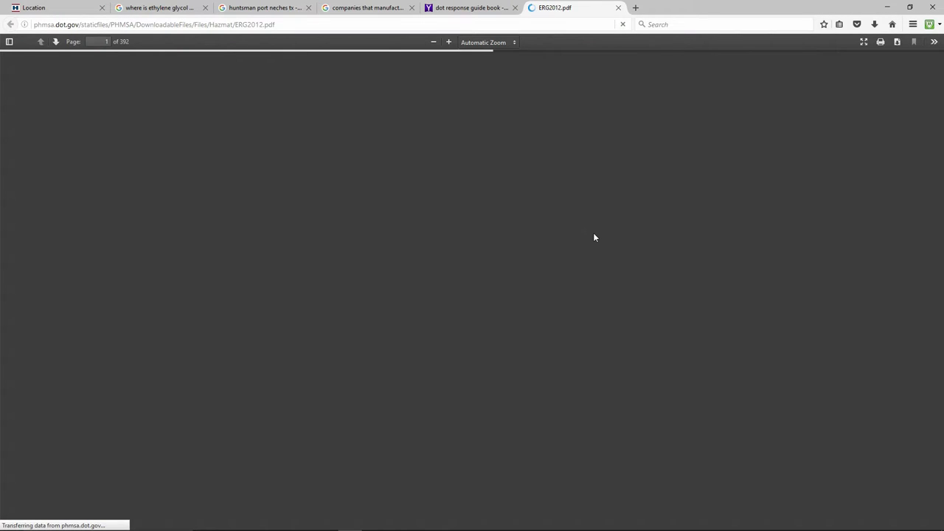
Step: Scroll the ERG2012.pdf guidebook to its Shipping Documents (Papers) page
scroll(594, 235, "down", 10)
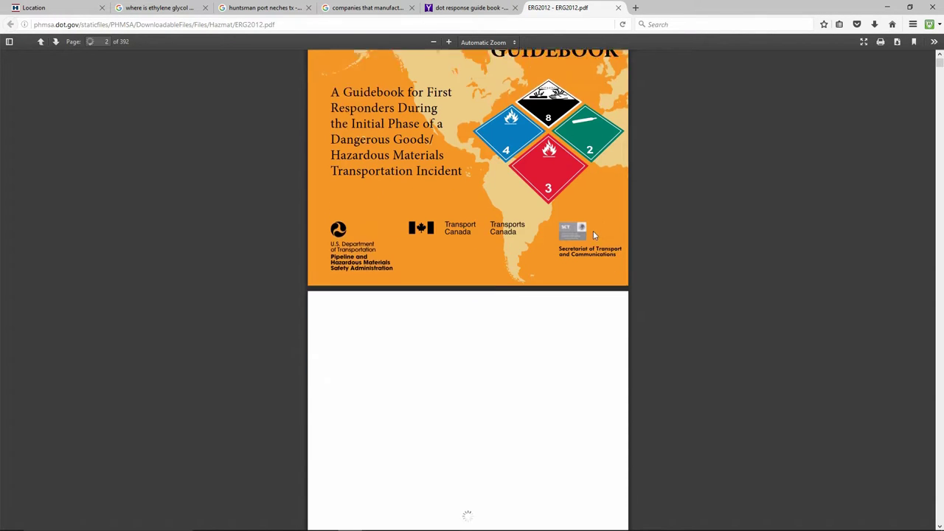
scroll(593, 235, "down", 15)
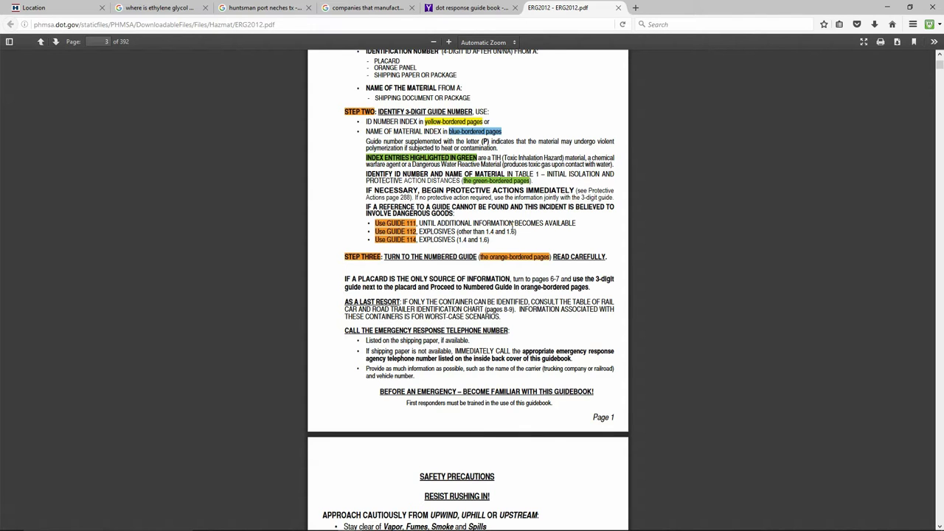
scroll(513, 223, "up", 10)
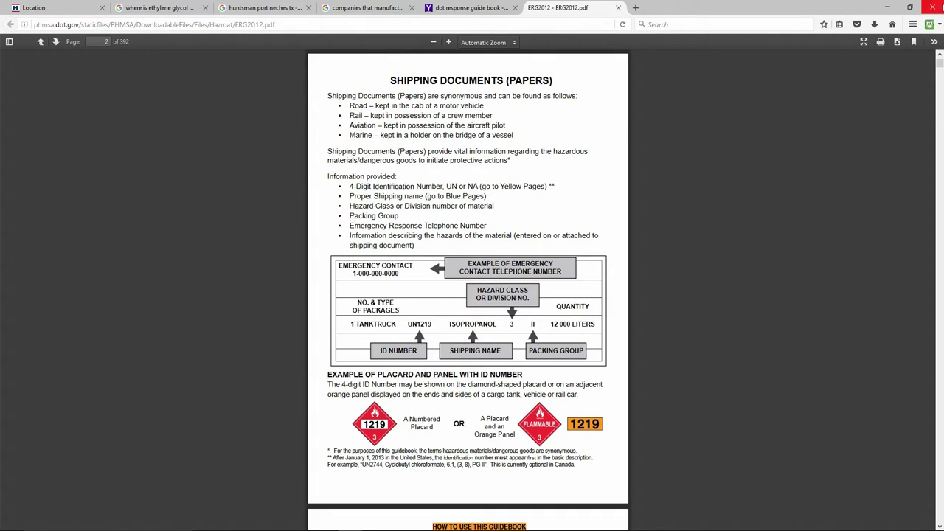
Step: Hide Firefox, glance at the Book1 commodities list, then minimize Excel as well
left_click(887, 7)
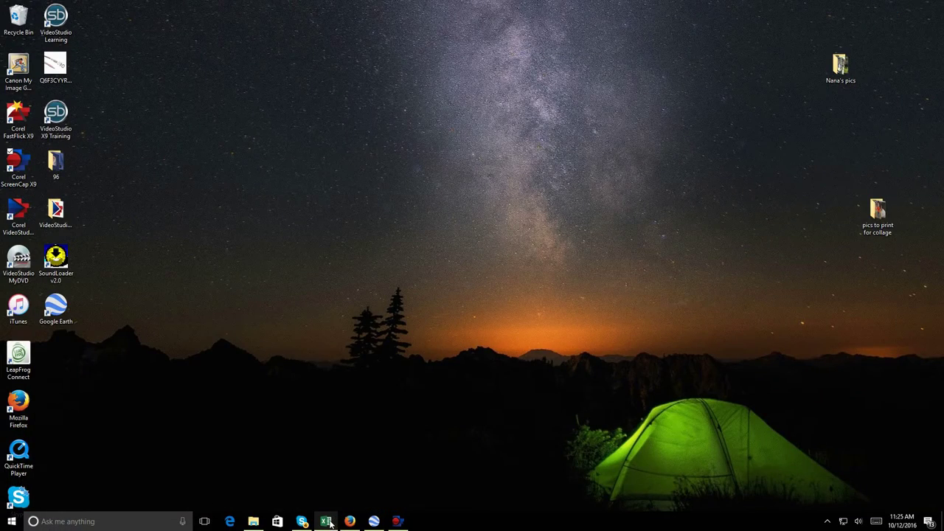
left_click(326, 522)
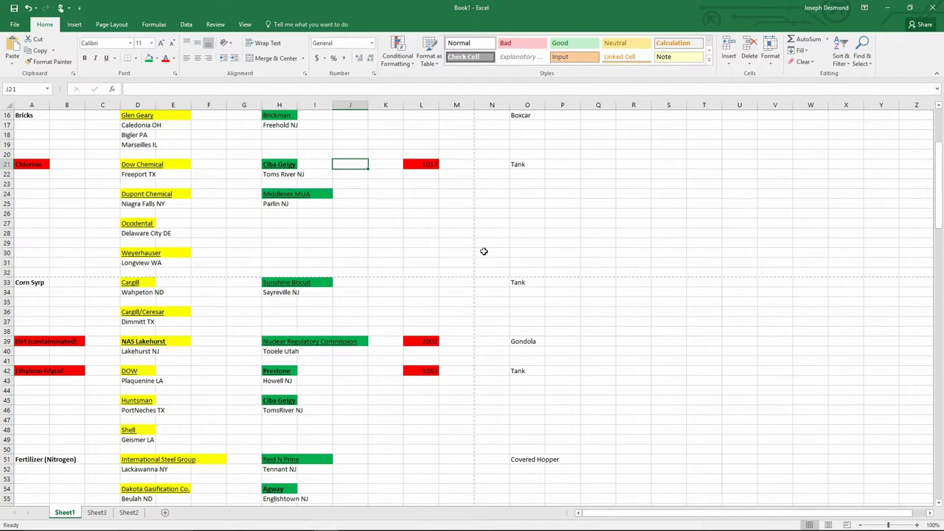
left_click(886, 8)
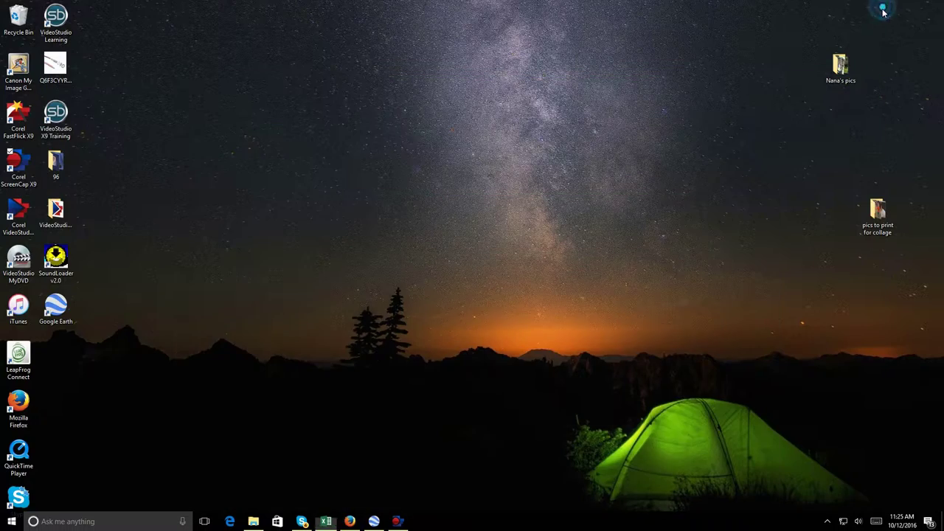
Step: Show Google Images results for 'dot placard 3082' in a new tab, then minimize Firefox
left_click(351, 521)
key("ctrl+t")
left_click(451, 136)
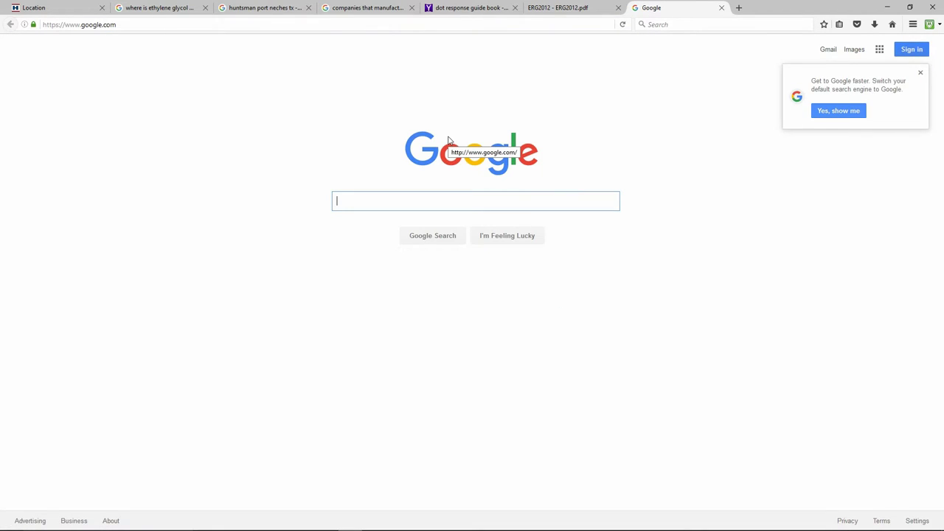
type("dot pl")
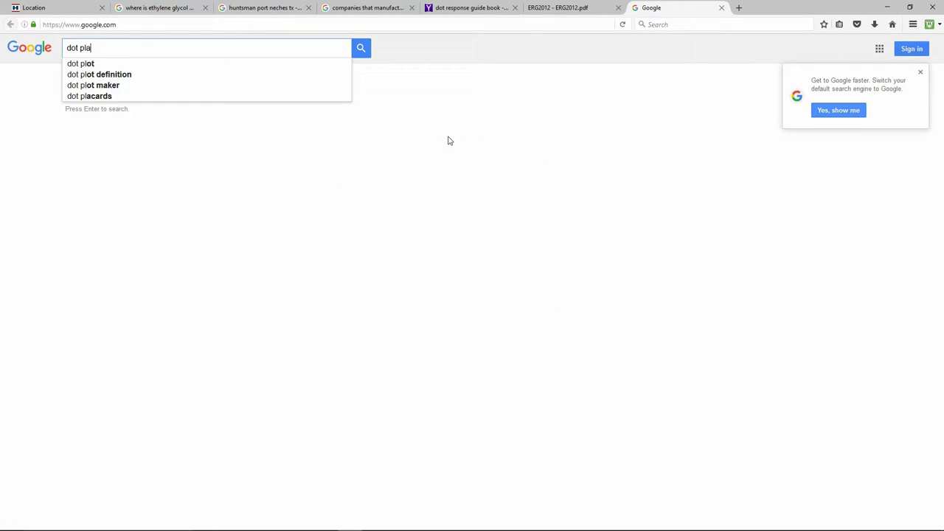
type("aca")
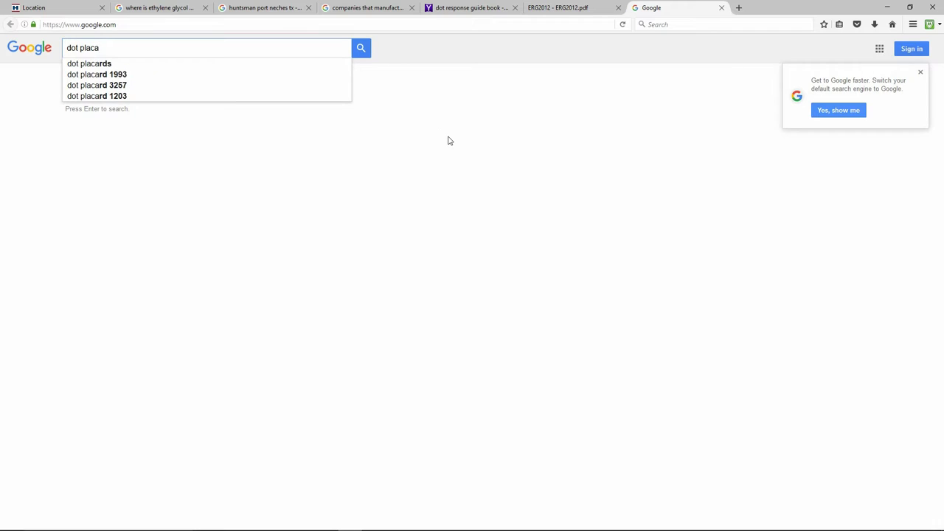
type("rd 3082")
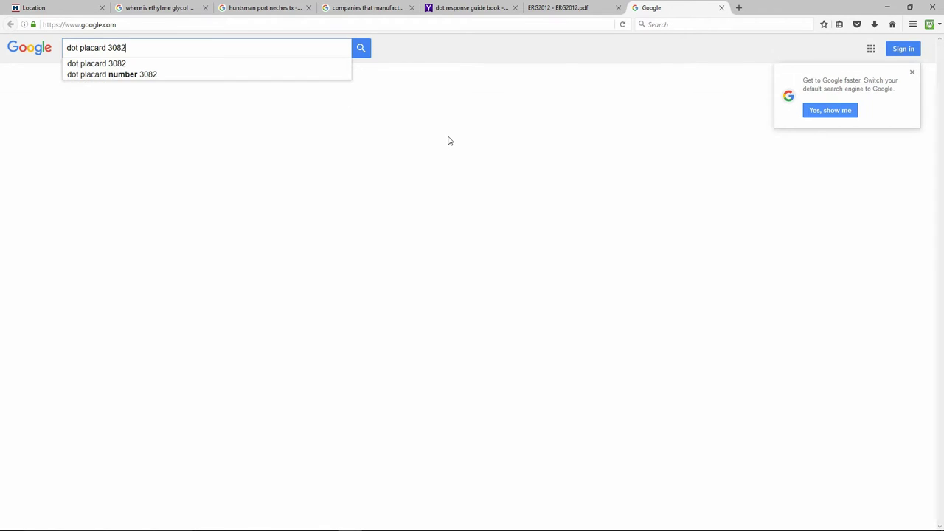
key("Return")
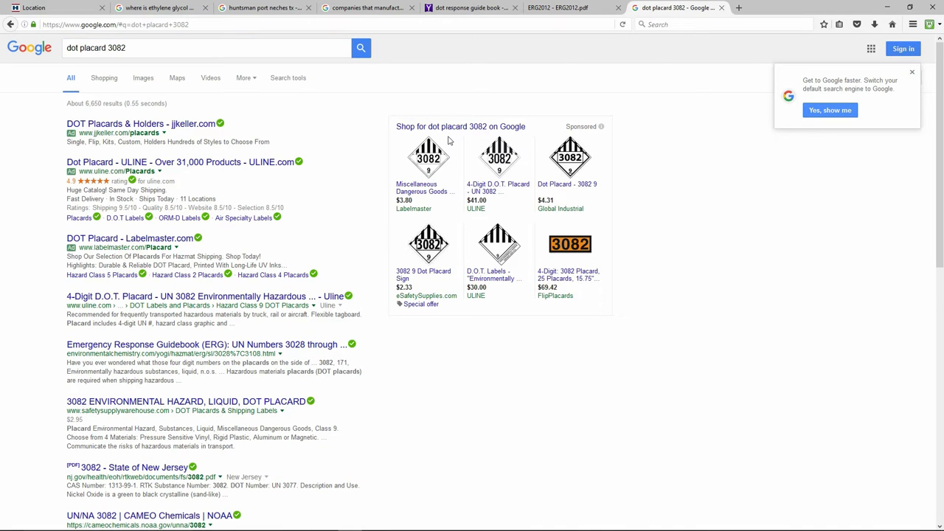
left_click(143, 78)
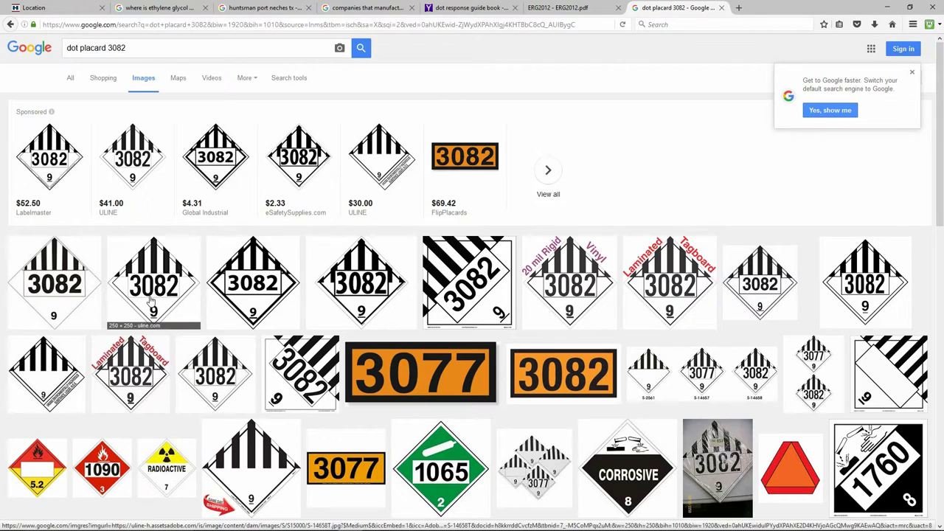
left_click(888, 7)
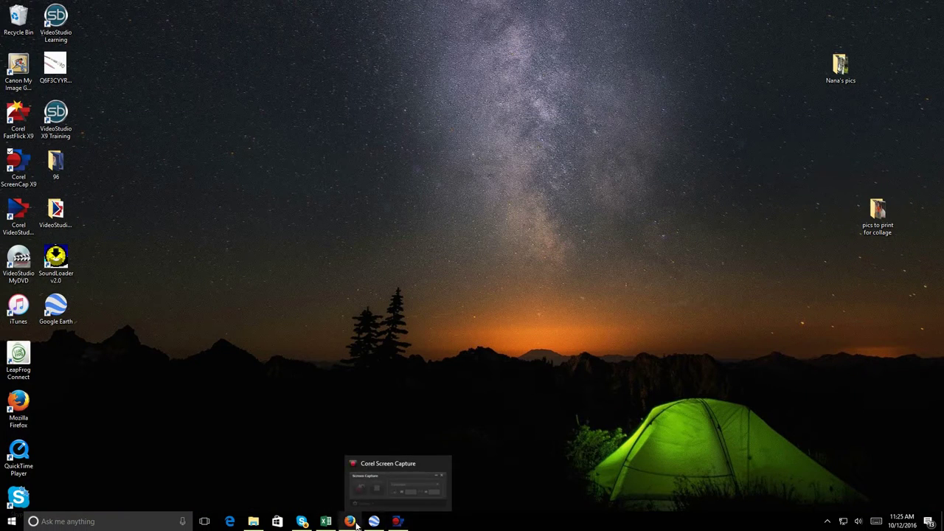
Step: Restore Book1 and scroll Sheet1 past Sugar, Sulfuric Acid (1830) and Toluene (1294) to Utility Poles
left_click(325, 521)
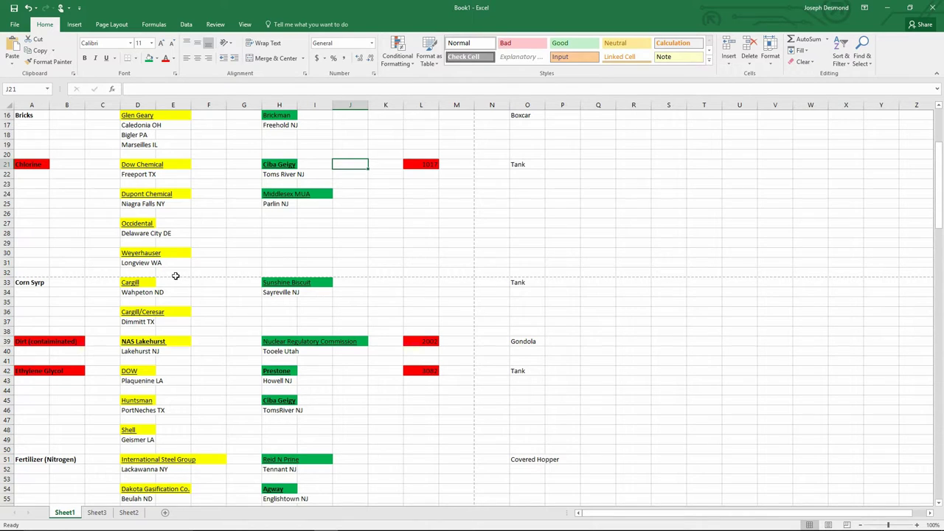
scroll(176, 276, "down", 9)
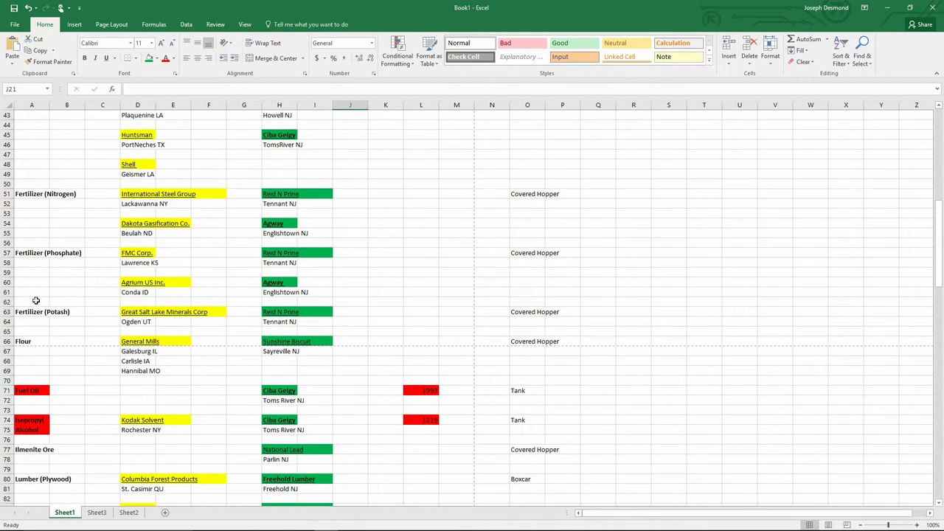
scroll(50, 332, "down", 3)
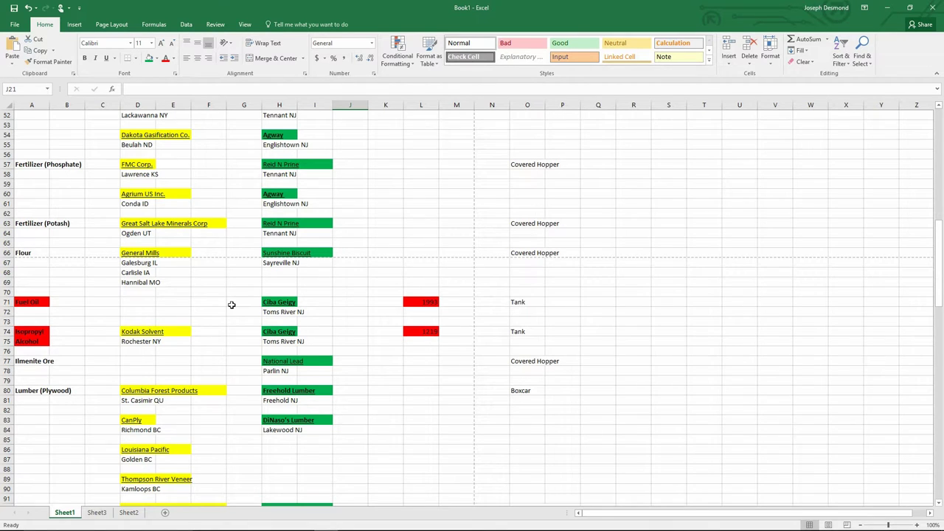
scroll(228, 299, "down", 5)
scroll(227, 295, "down", 10)
scroll(226, 295, "down", 9)
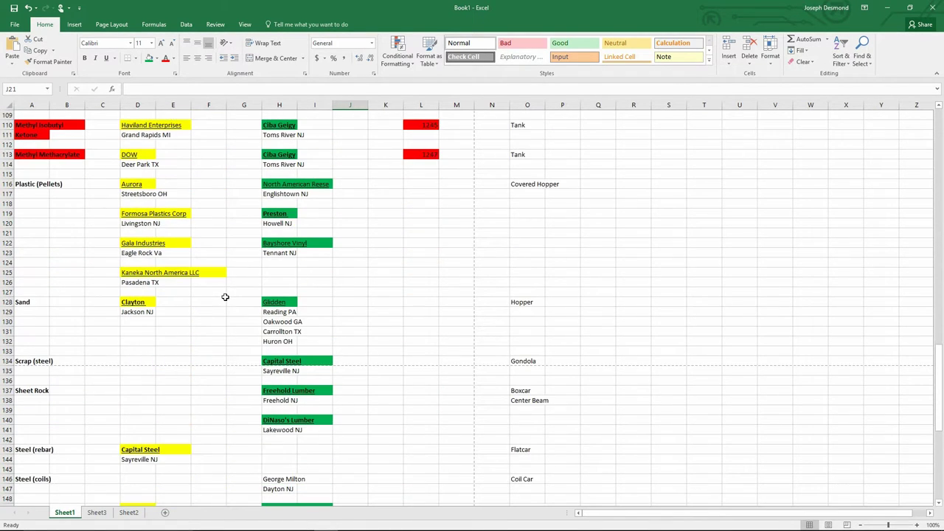
scroll(225, 297, "down", 3)
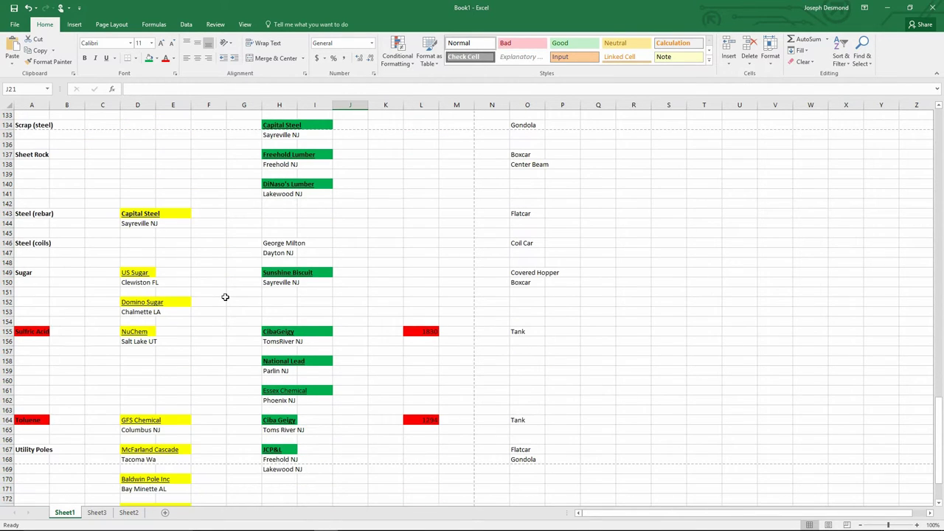
scroll(225, 296, "down", 5)
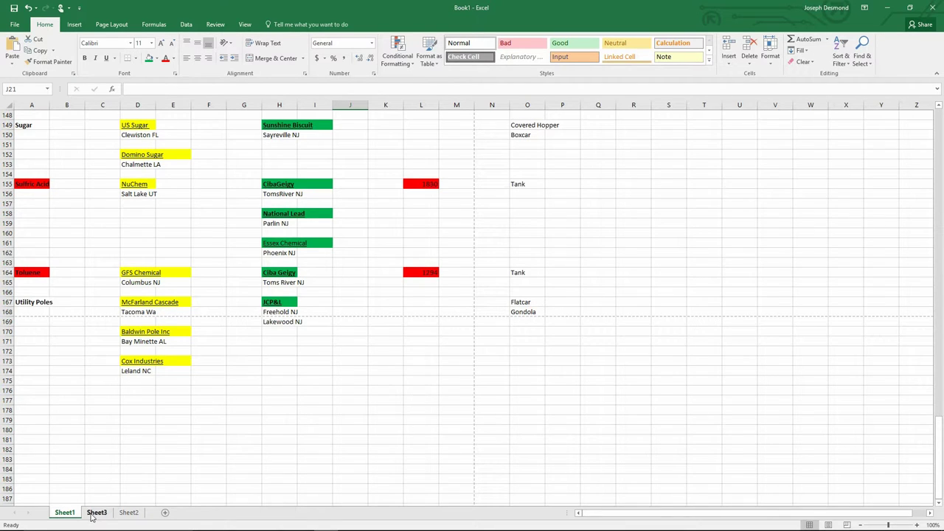
Step: Open Sheet2's Sayrehurst Secondary Receiver list and scroll through its industries, commodities and car types
left_click(129, 512)
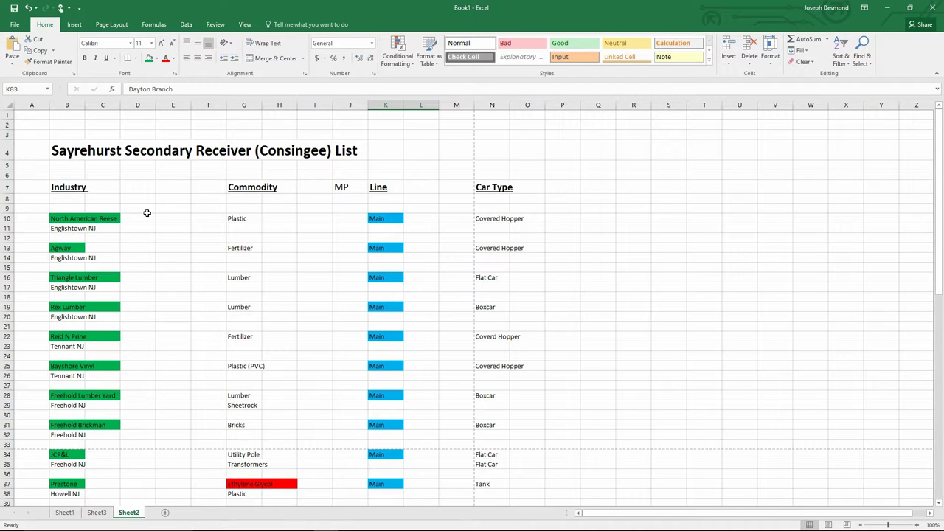
scroll(147, 211, "down", 9)
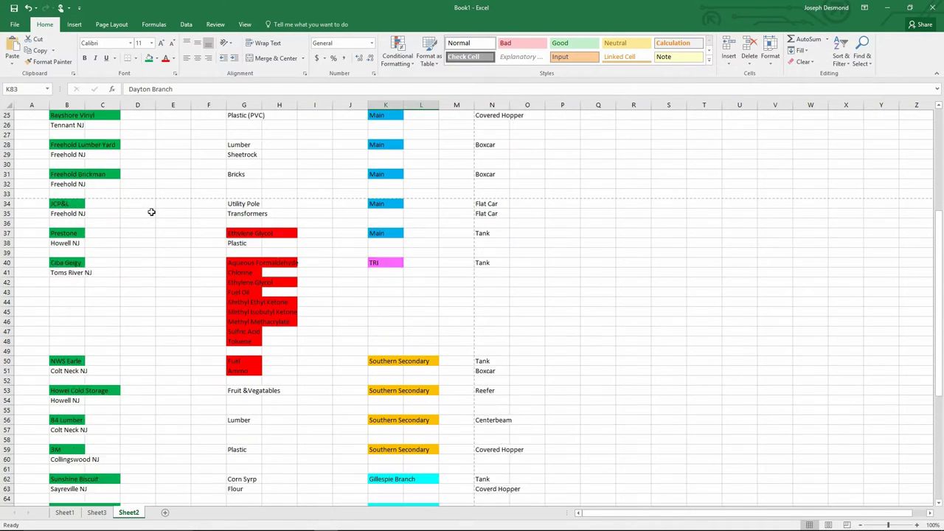
scroll(152, 211, "down", 4)
scroll(151, 212, "down", 3)
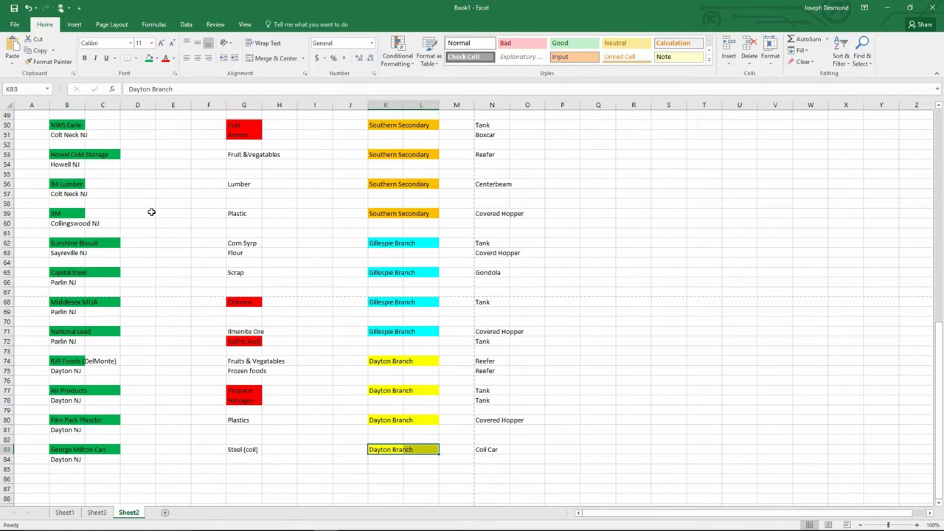
scroll(154, 213, "down", 2)
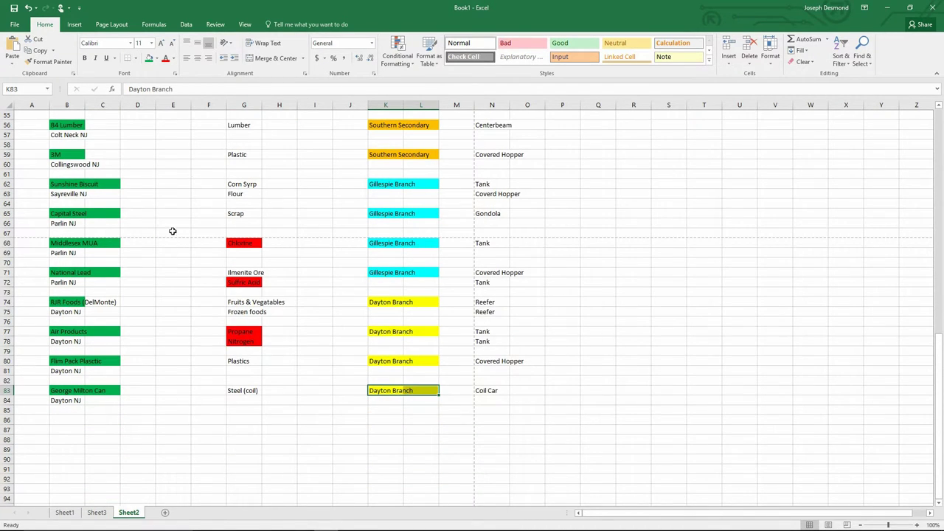
scroll(152, 272, "up", 18)
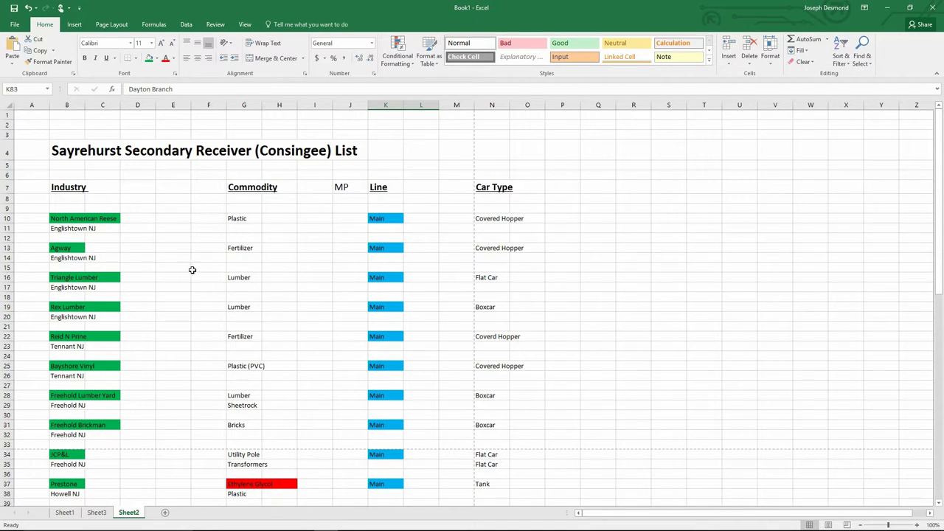
scroll(193, 268, "down", 5)
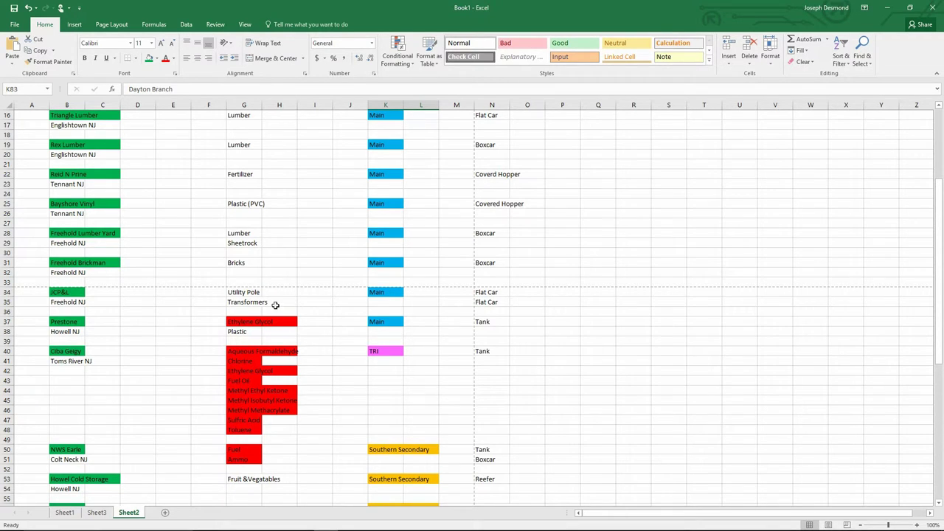
scroll(270, 243, "up", 5)
scroll(270, 244, "down", 7)
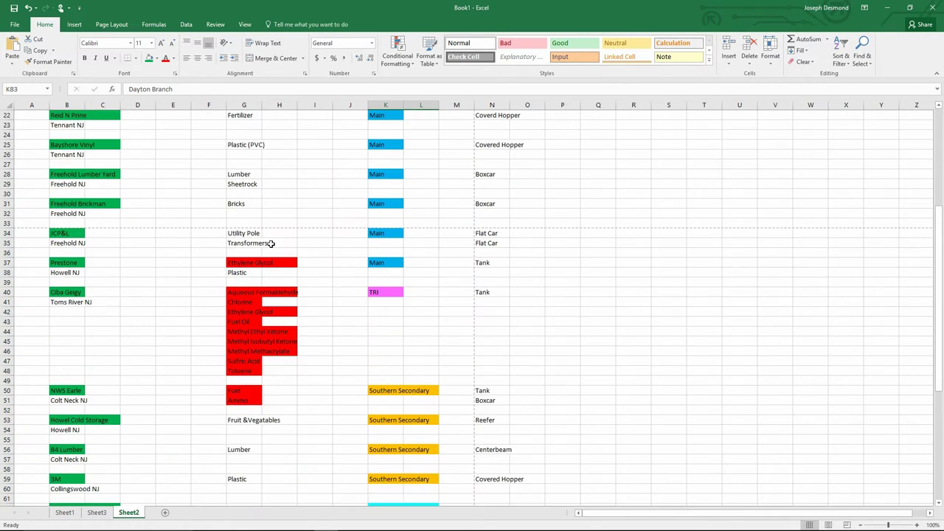
scroll(271, 243, "down", 3)
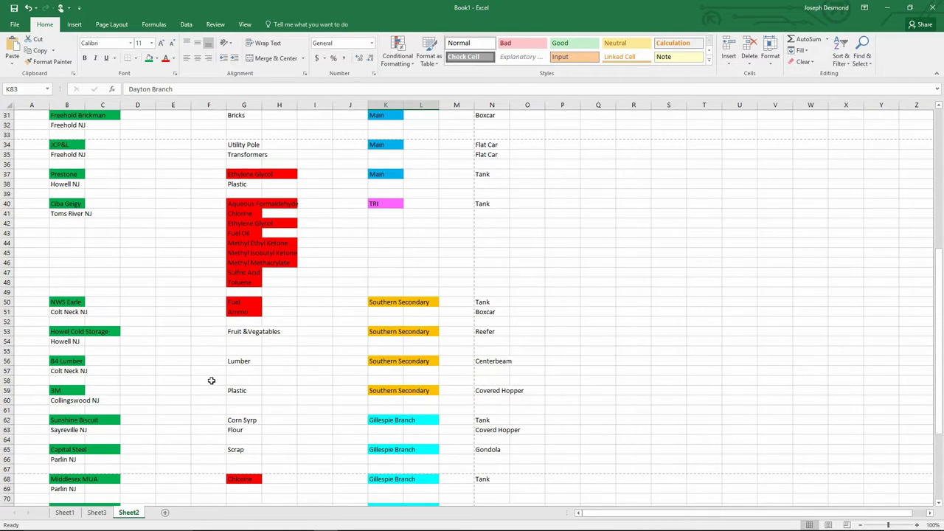
scroll(211, 380, "down", 2)
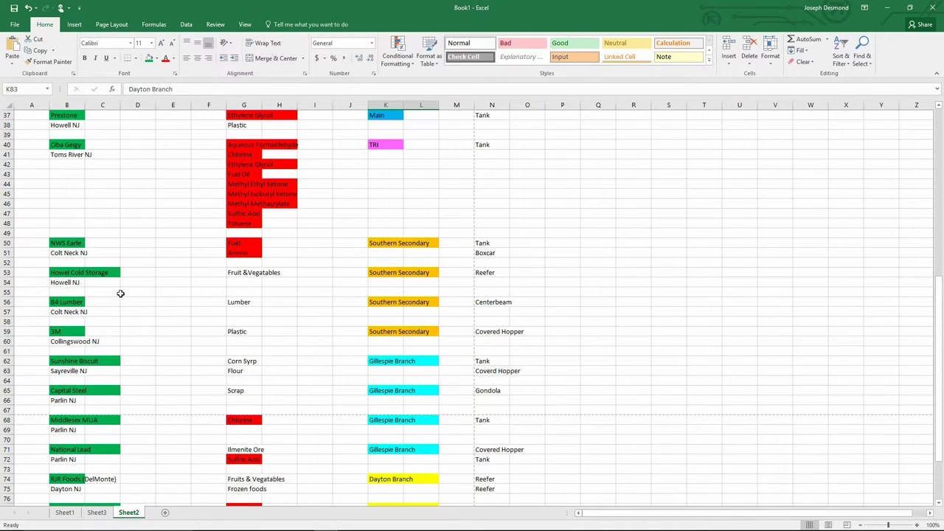
scroll(410, 361, "down", 1)
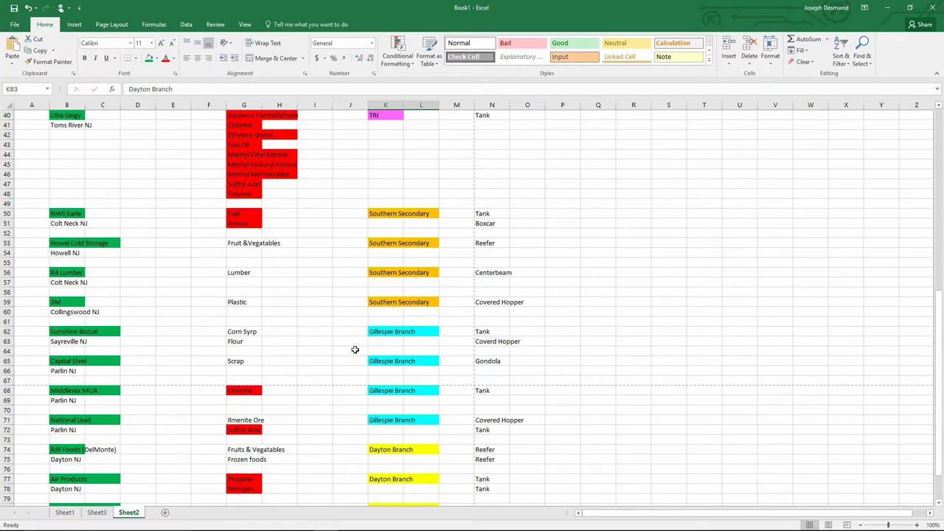
scroll(355, 349, "down", 4)
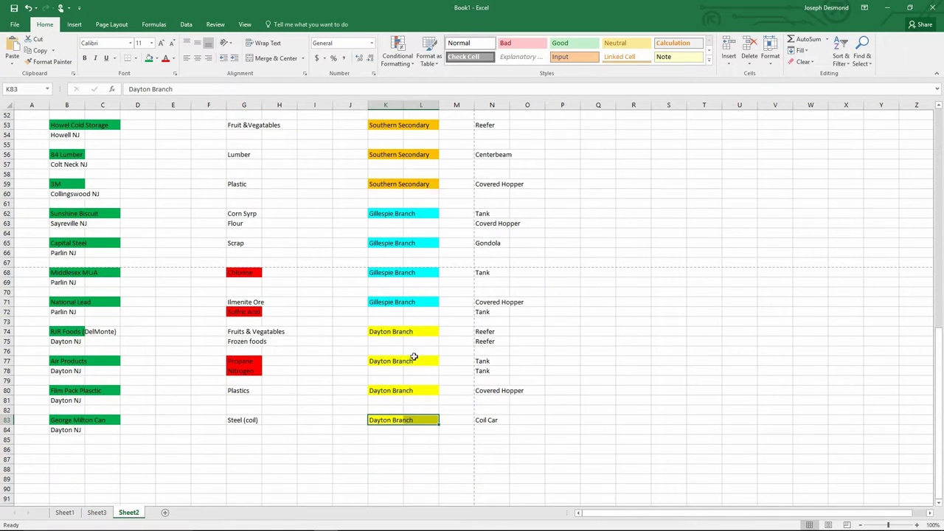